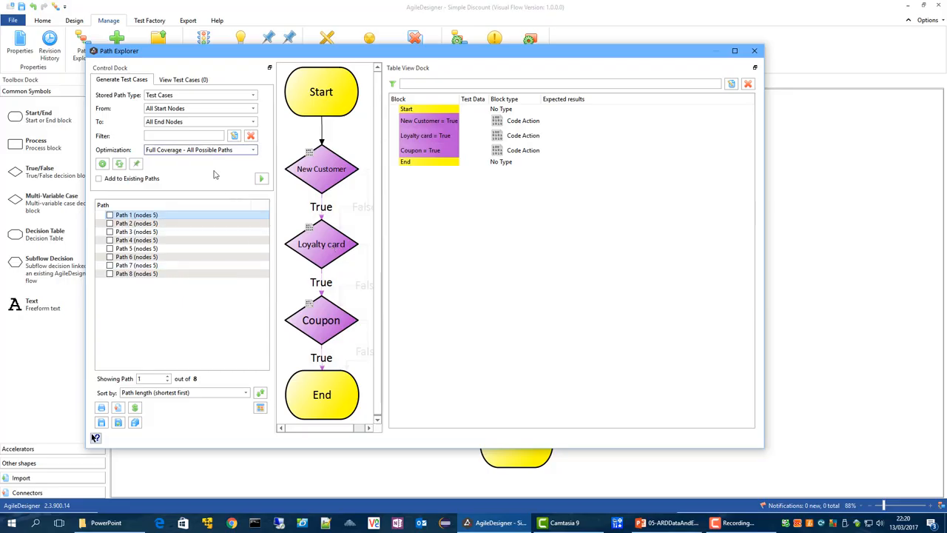
Step: Store all 8 generated paths as test cases using the default path name template
{"action": "left_click", "coordinate": [135, 423]}
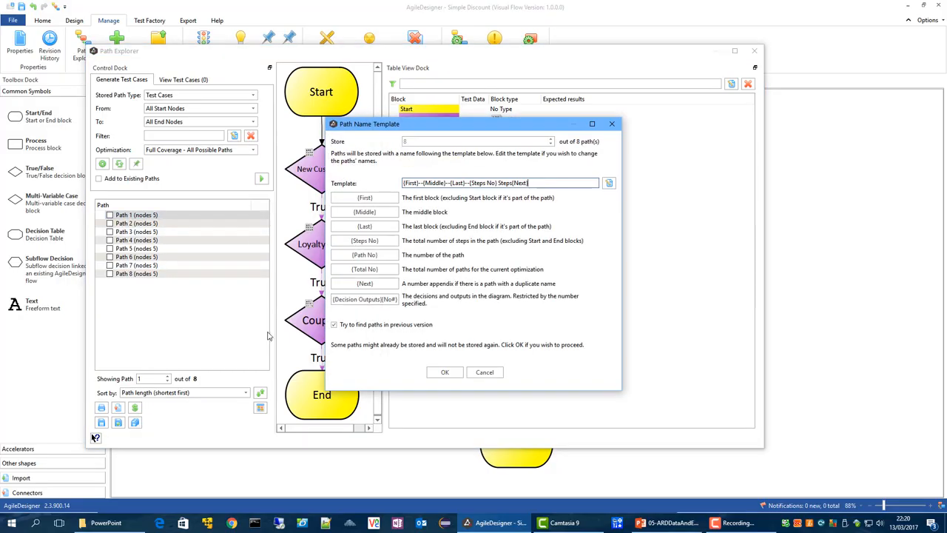
{"action": "left_click", "coordinate": [442, 372]}
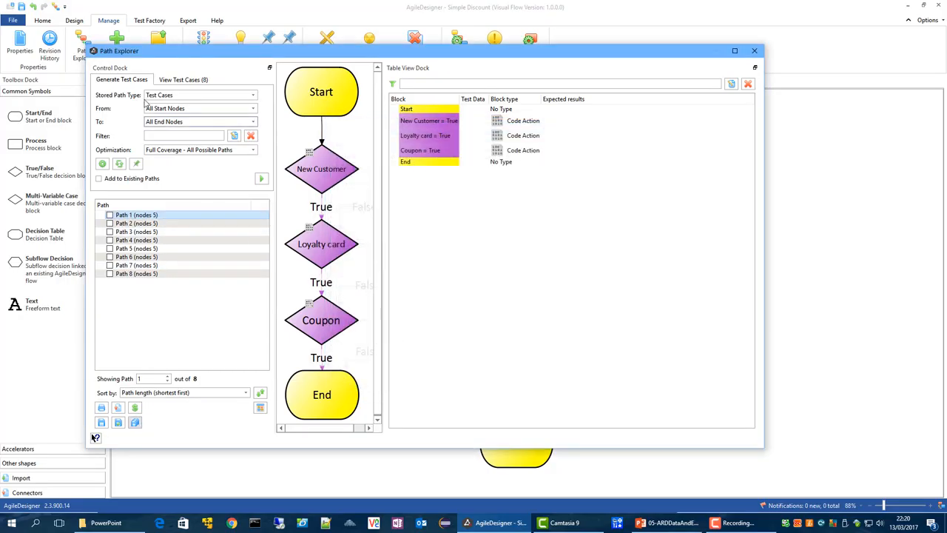
Step: Review the stored test cases one by one, examining each path's decision values, and close the Path Explorer
{"action": "left_click", "coordinate": [171, 82]}
{"action": "left_click", "coordinate": [172, 223]}
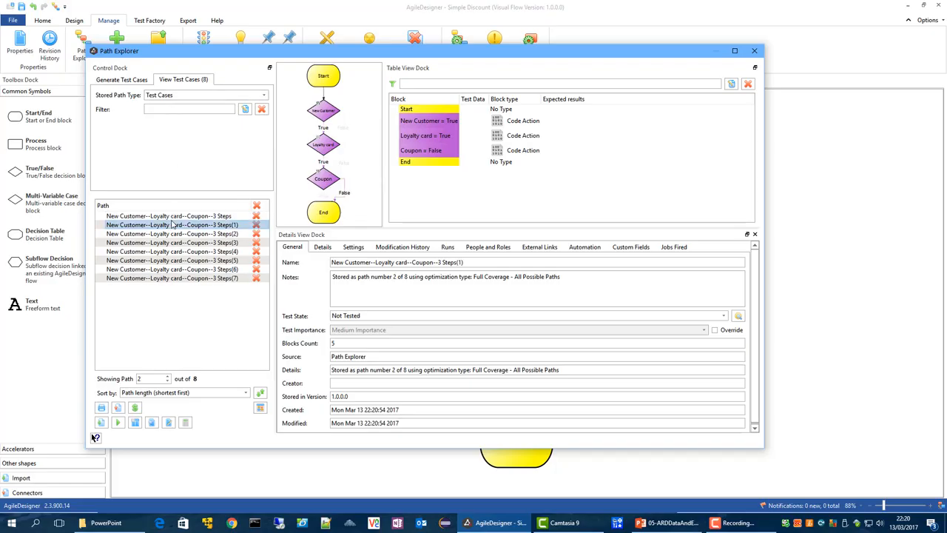
{"action": "key", "text": "Down"}
{"action": "key", "text": "Down"}
{"action": "key", "text": "Down"}
{"action": "key", "text": "Down"}
{"action": "key", "text": "Down"}
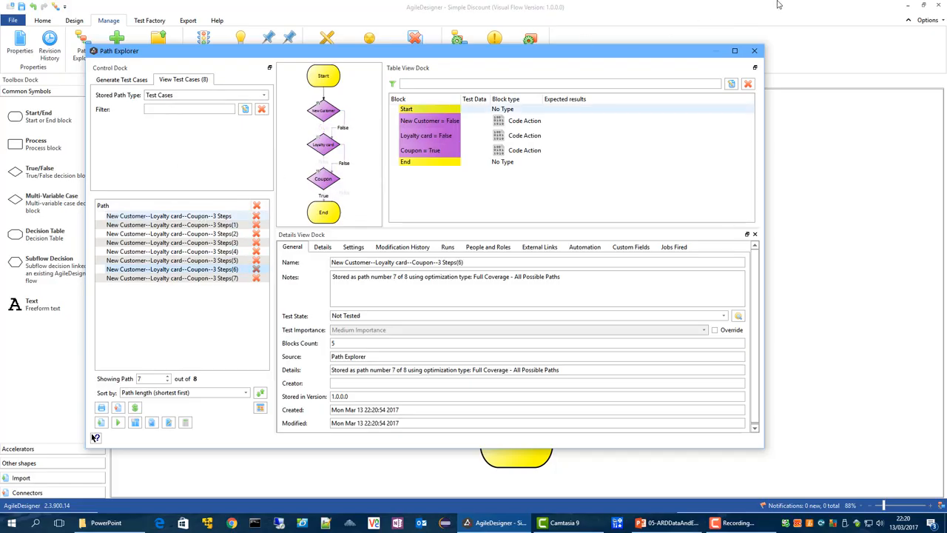
{"action": "left_click", "coordinate": [755, 53]}
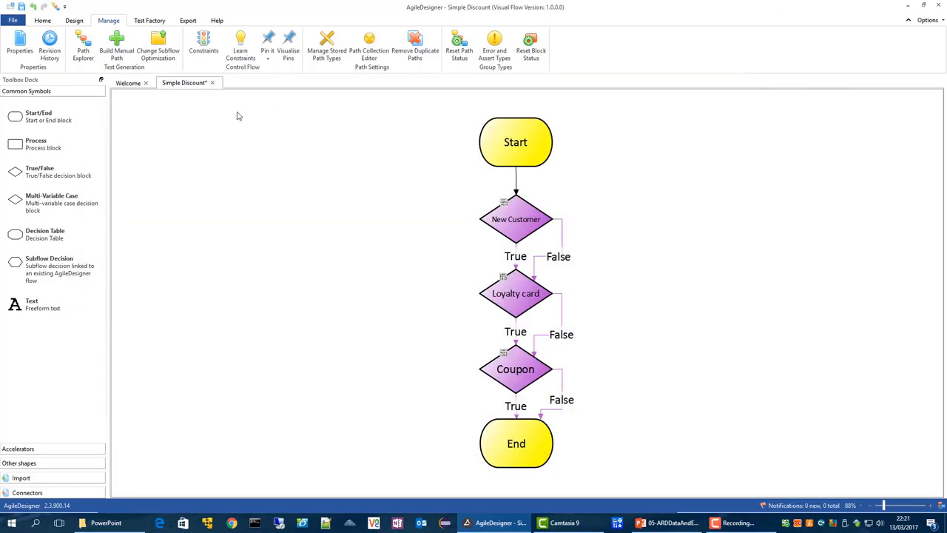
Step: Add default test data variables to all process and decision blocks, and check the expected results of the first three test cases
{"action": "left_click", "coordinate": [151, 23]}
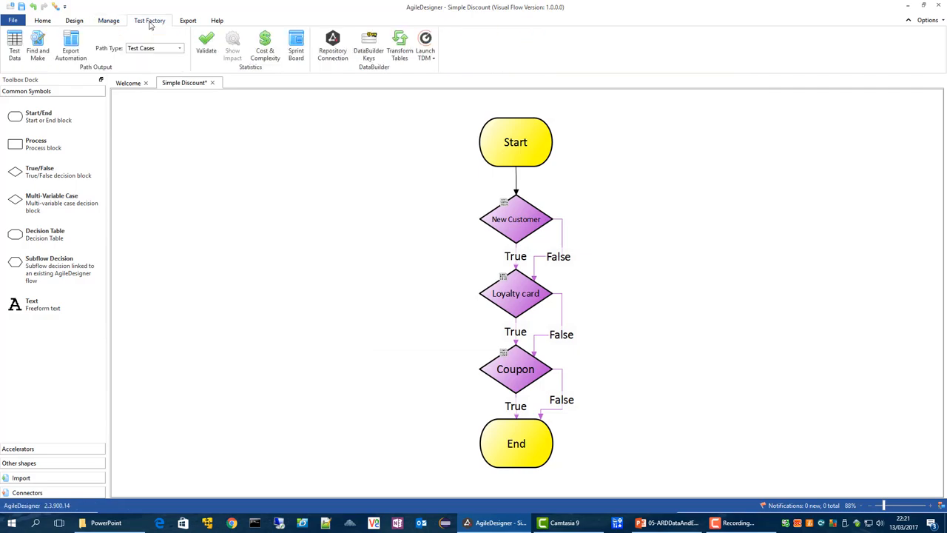
{"action": "left_click", "coordinate": [13, 49]}
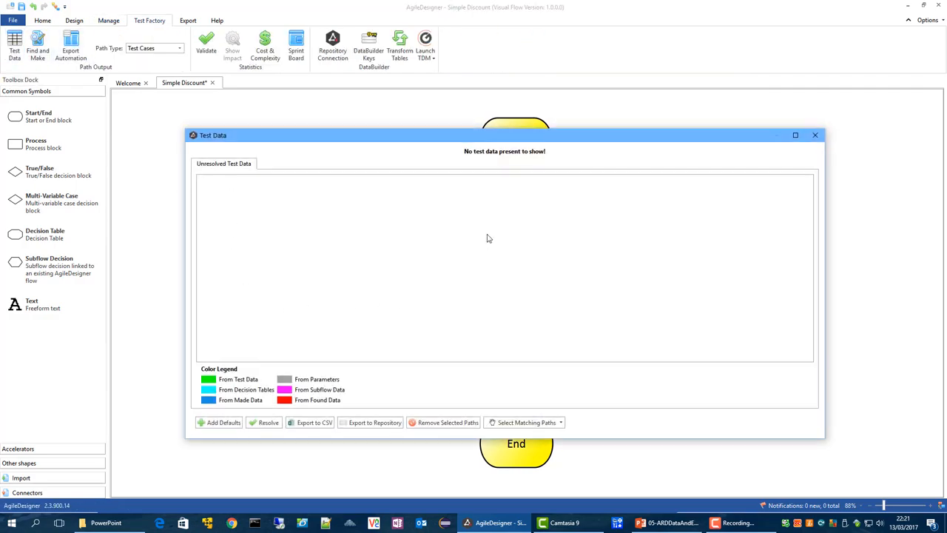
{"action": "left_click", "coordinate": [219, 424]}
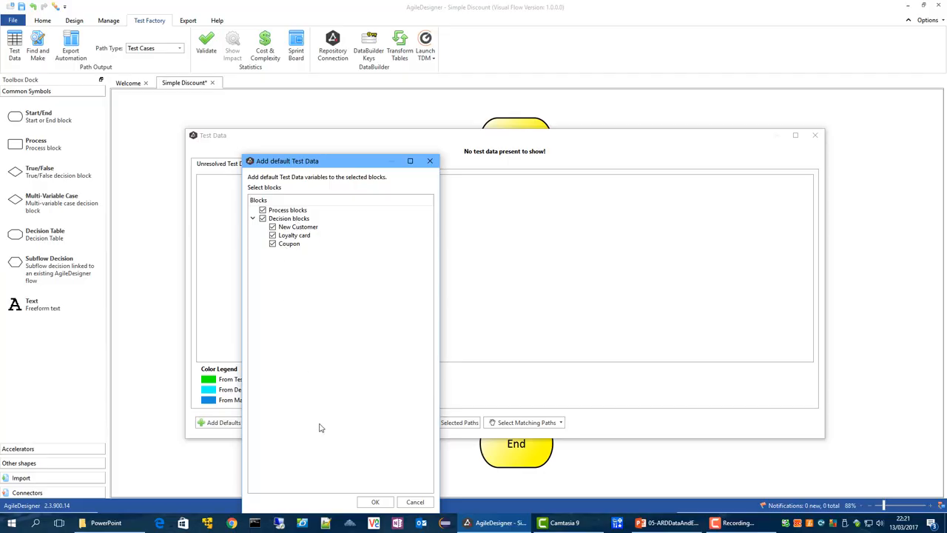
{"action": "left_click", "coordinate": [373, 503]}
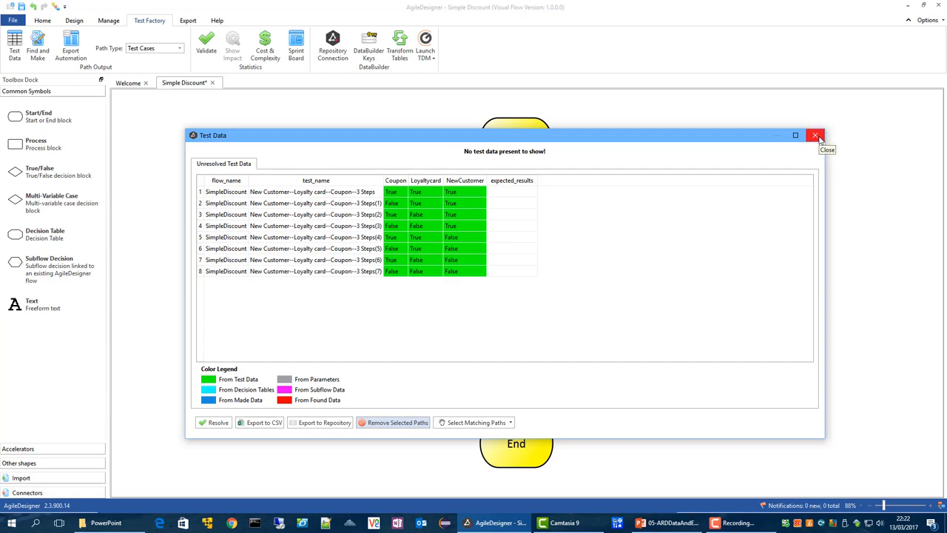
{"action": "left_click", "coordinate": [509, 194]}
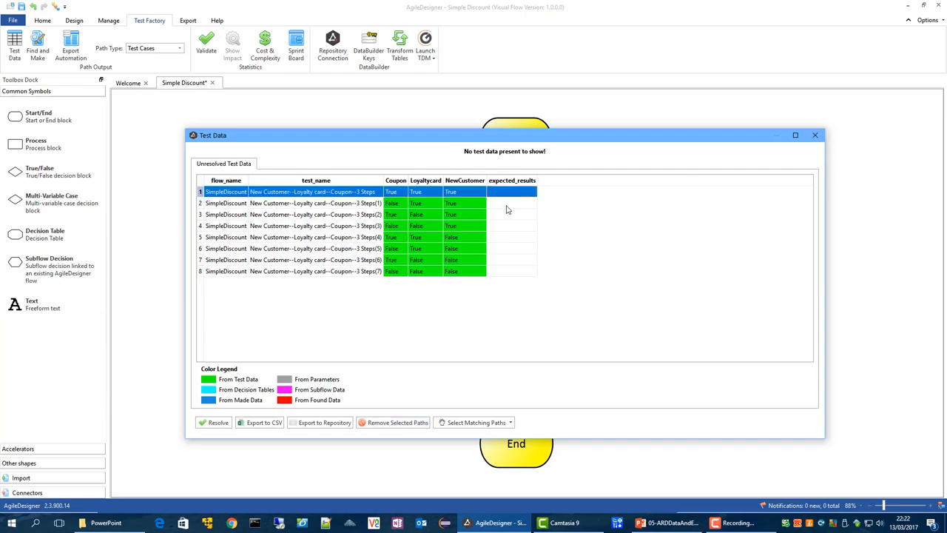
{"action": "left_click", "coordinate": [508, 205]}
{"action": "left_click", "coordinate": [510, 215]}
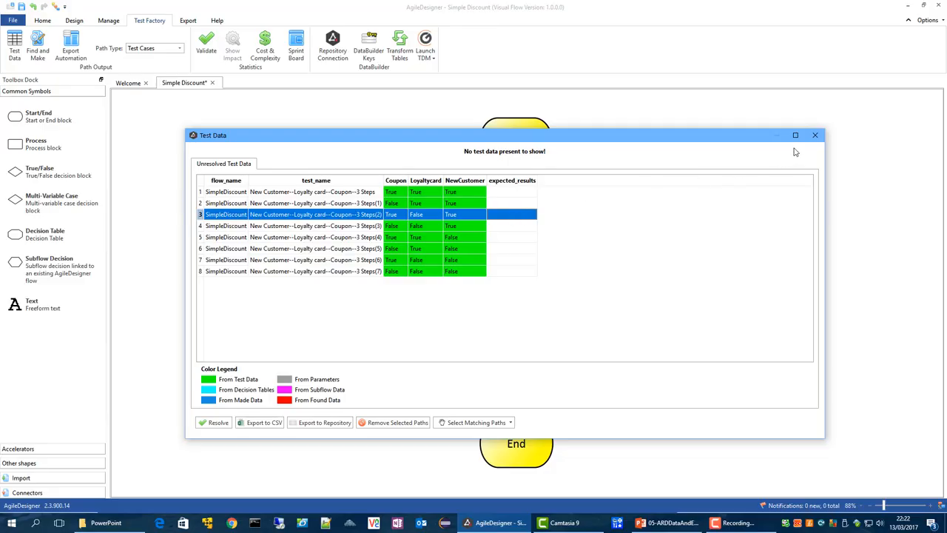
{"action": "left_click", "coordinate": [814, 136]}
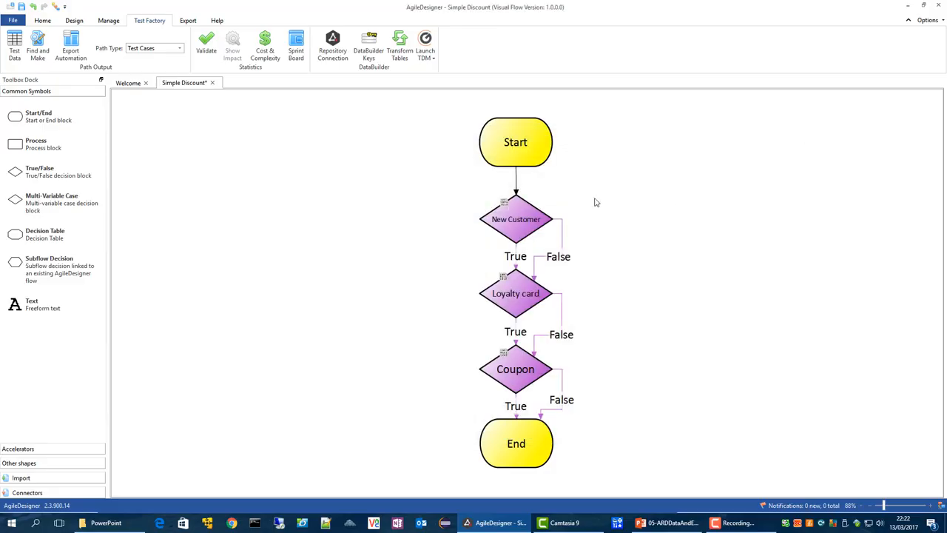
Step: Add the expected result "New Customer Discount Applies" to the True output of the New Customer decision and save the block
{"action": "left_click", "coordinate": [519, 216]}
{"action": "double_click", "coordinate": [515, 220]}
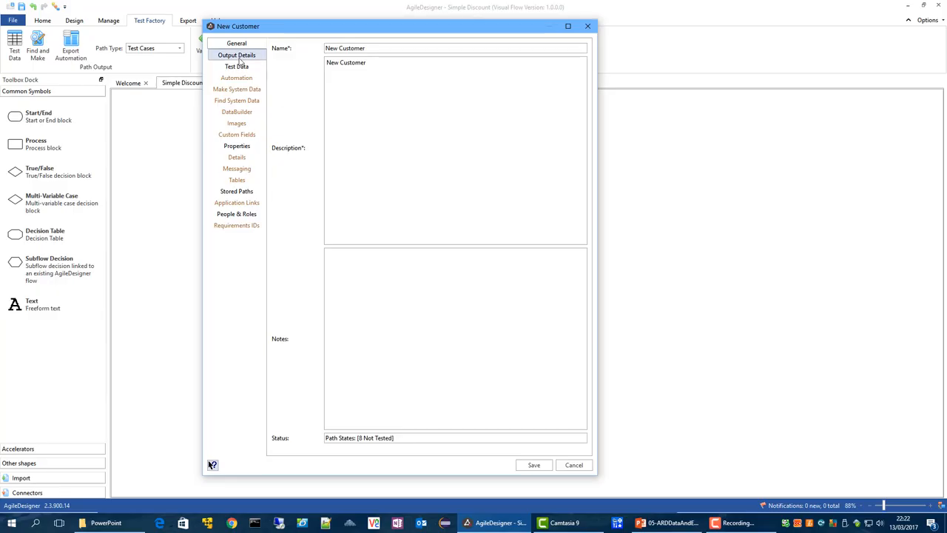
{"action": "left_click", "coordinate": [236, 56]}
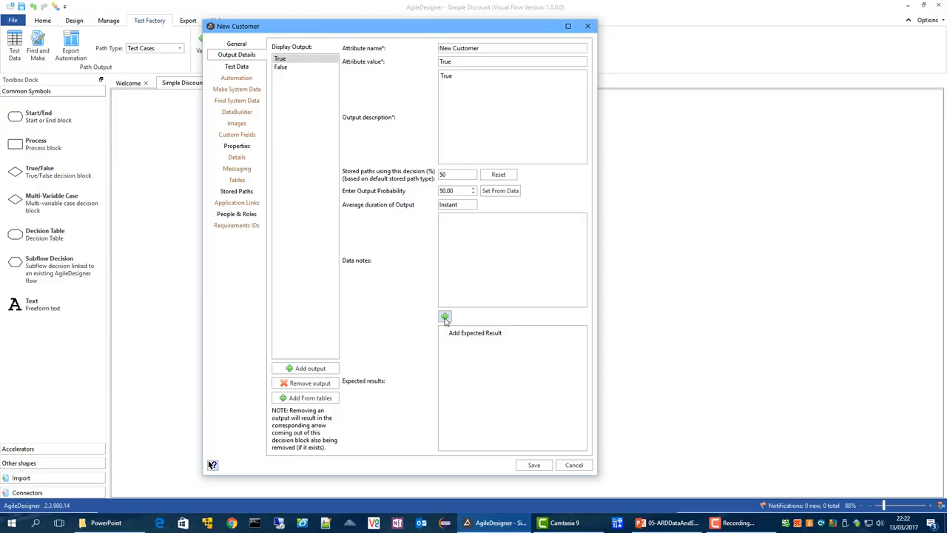
{"action": "left_click", "coordinate": [445, 316]}
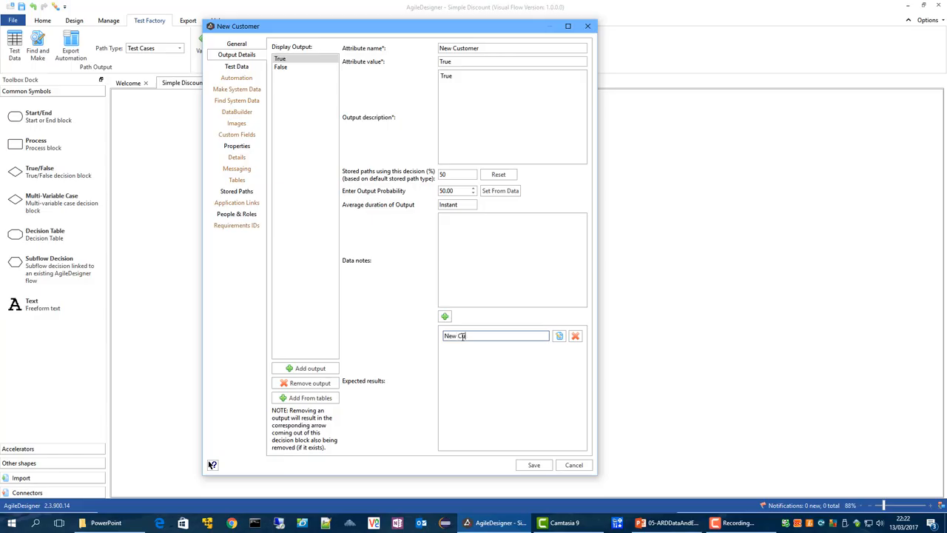
{"action": "type", "text": "New Customer Discount Applies"}
{"action": "key", "text": "Return"}
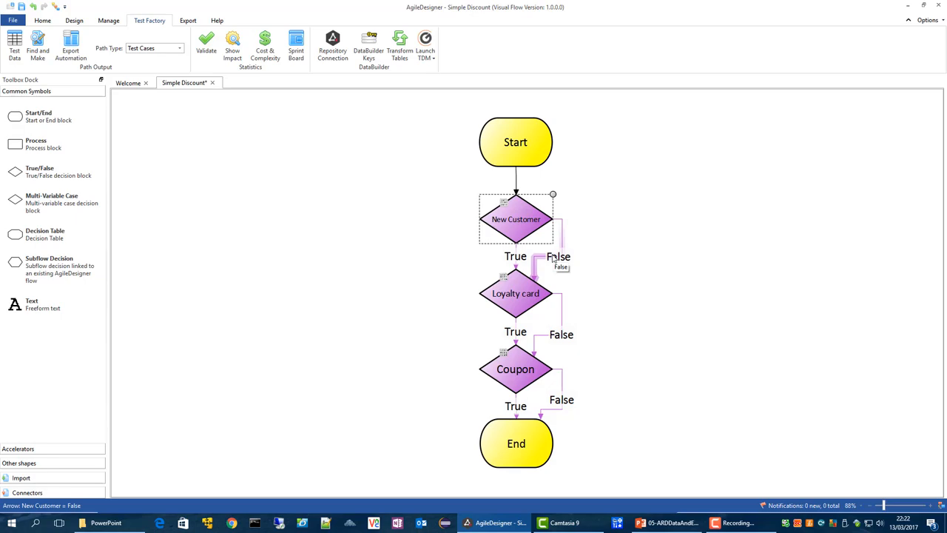
Step: Add the expected result "Loyalty Casrd Discount Applies" to the True output of the Loyalty card decision and save the block
{"action": "left_click", "coordinate": [522, 294]}
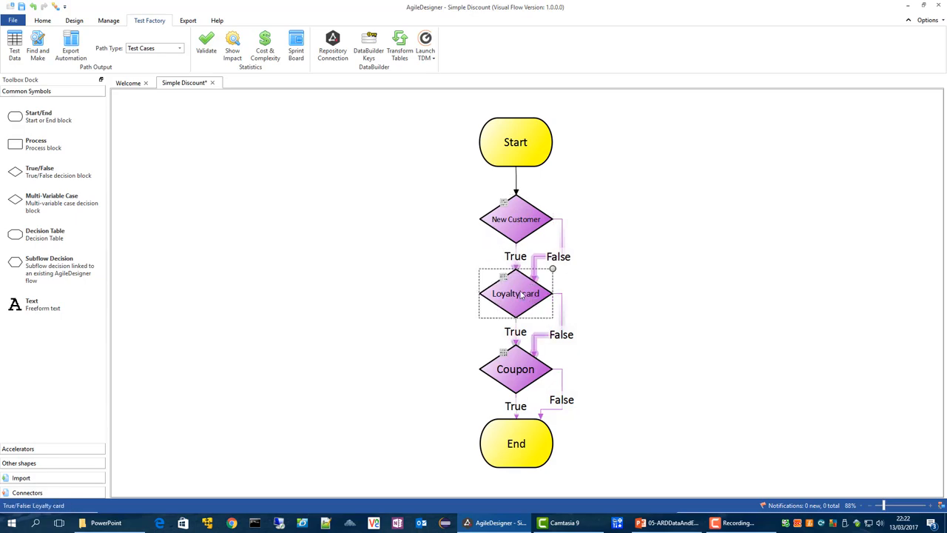
{"action": "double_click", "coordinate": [522, 295]}
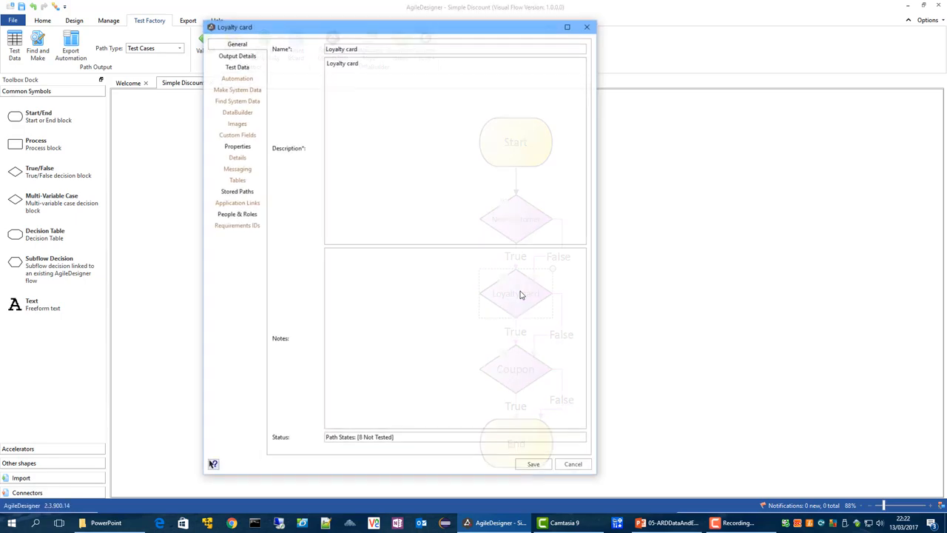
{"action": "left_click", "coordinate": [231, 58]}
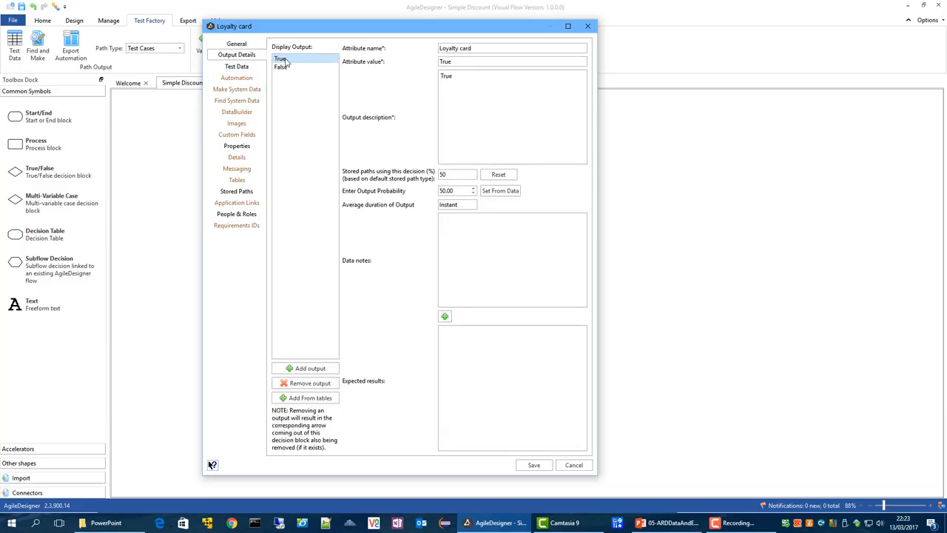
{"action": "left_click", "coordinate": [445, 317]}
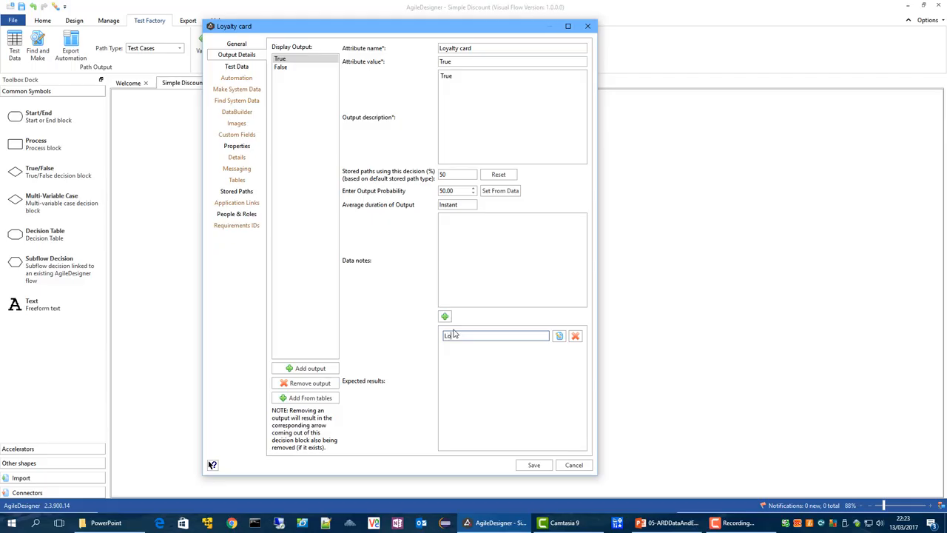
{"action": "type", "text": "Loyalty Casrd Discount Applies"}
{"action": "key", "text": "Return"}
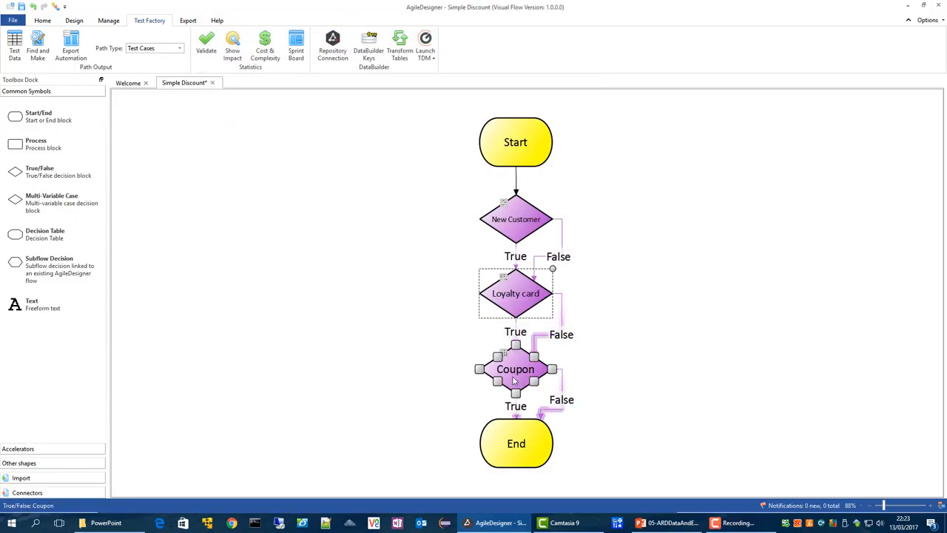
Step: Add the expected result "Coupon Discount Applies" to the True output of the Coupon decision and save the block
{"action": "double_click", "coordinate": [515, 381]}
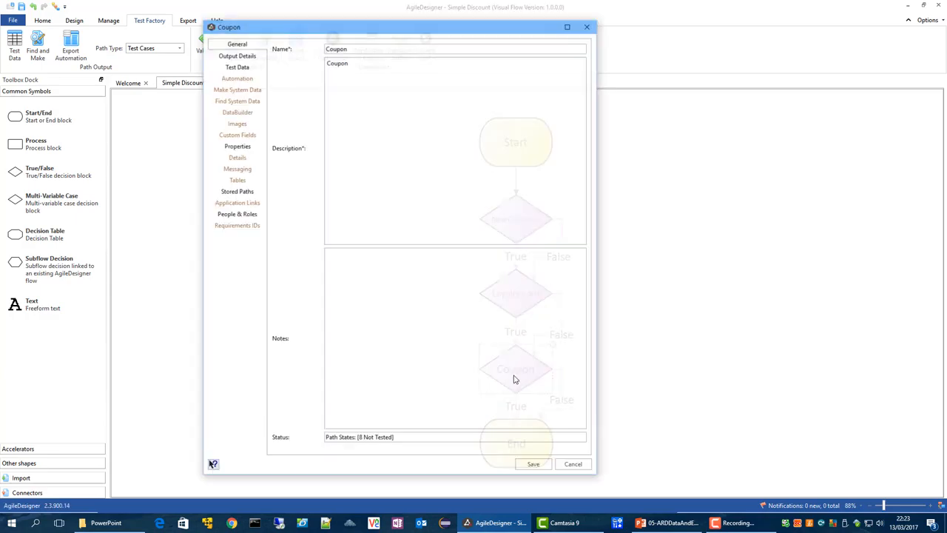
{"action": "left_click", "coordinate": [240, 57]}
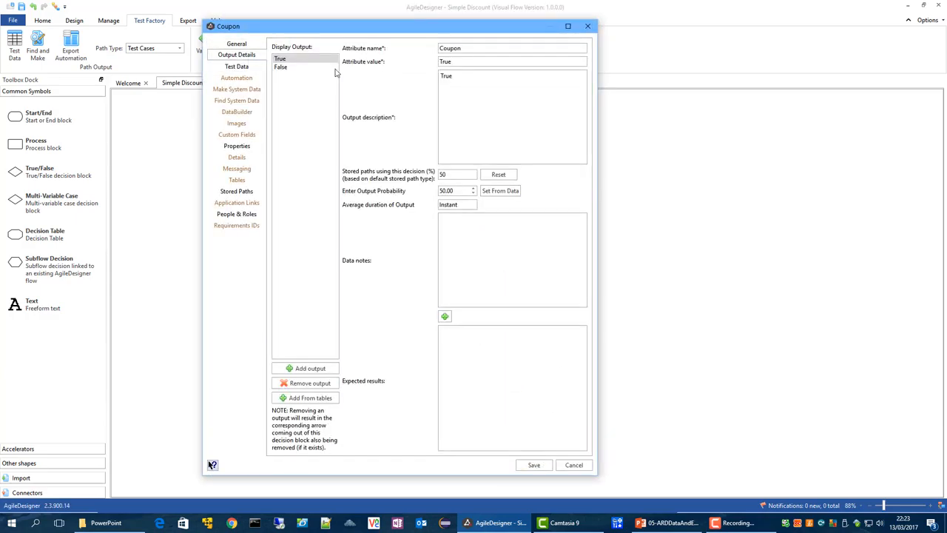
{"action": "left_click", "coordinate": [444, 316]}
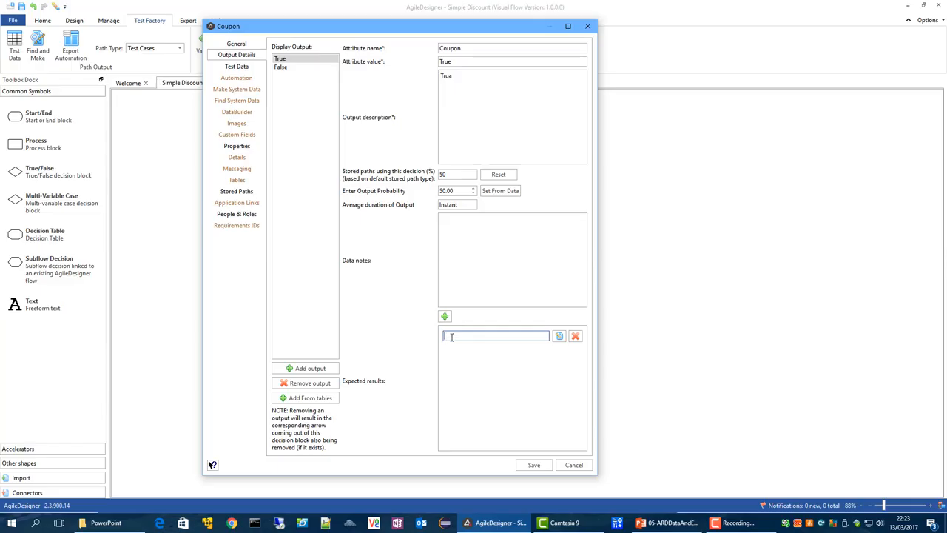
{"action": "type", "text": "Coupon Discount Applies"}
{"action": "left_click", "coordinate": [536, 466]}
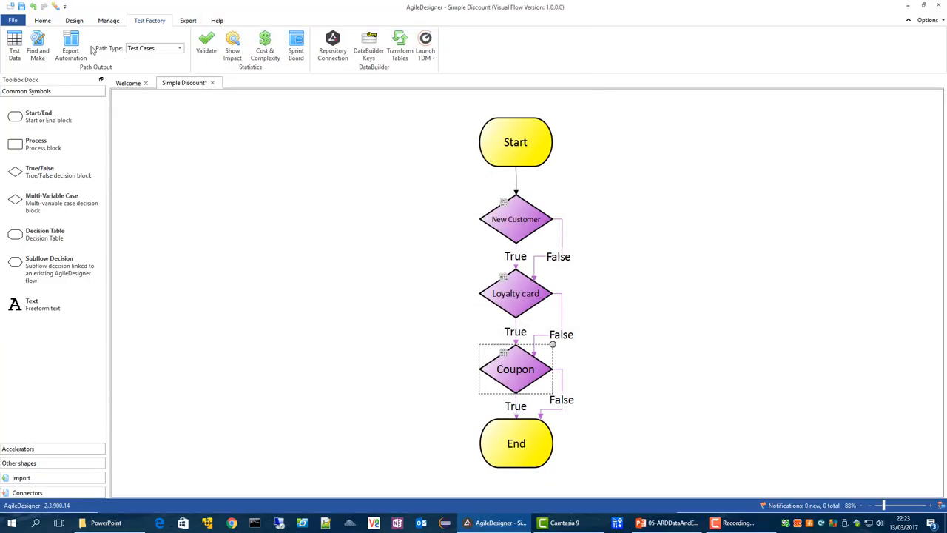
Step: Open the flow's test data and compare the decision values with the expected results for individual test cases
{"action": "left_click", "coordinate": [14, 48]}
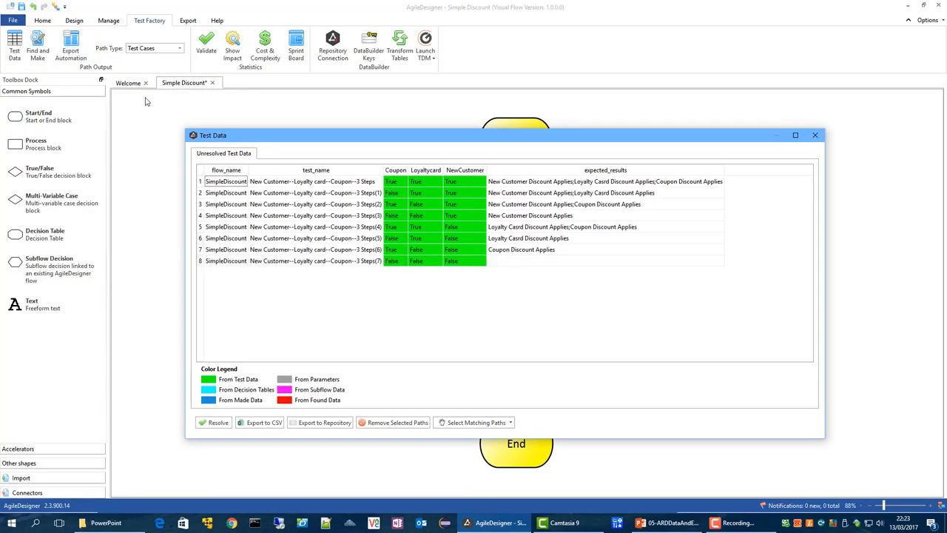
{"action": "left_click", "coordinate": [523, 183]}
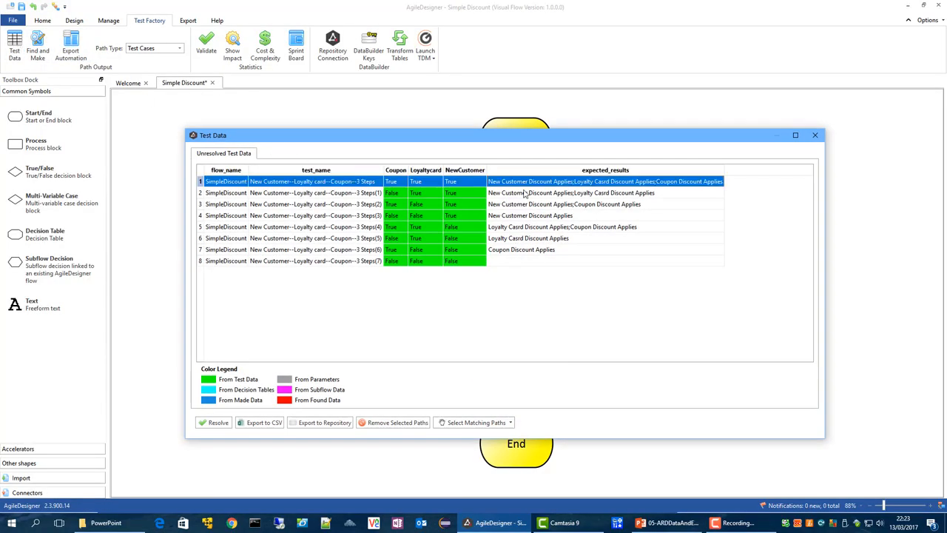
{"action": "left_click", "coordinate": [525, 194]}
{"action": "left_click", "coordinate": [526, 205]}
{"action": "left_click", "coordinate": [527, 215]}
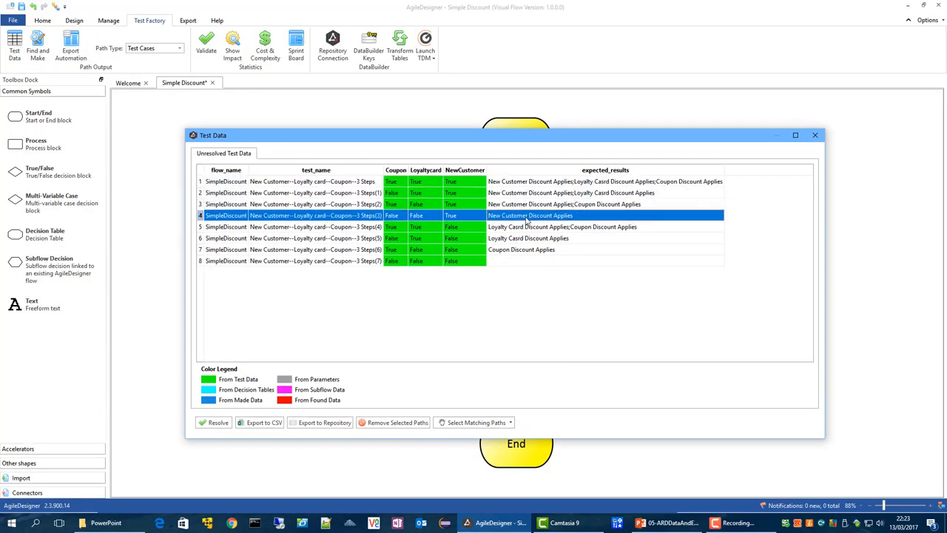
{"action": "left_click", "coordinate": [395, 184]}
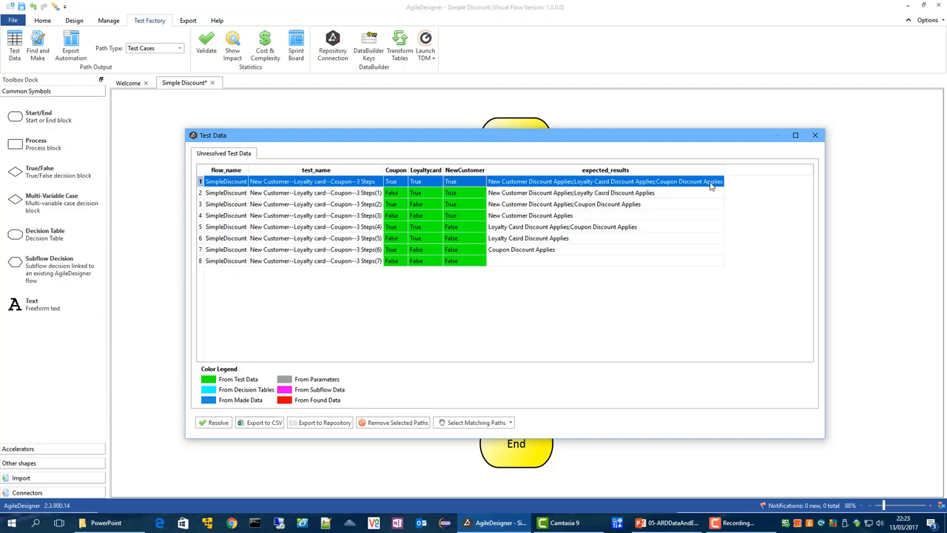
{"action": "left_click", "coordinate": [400, 264]}
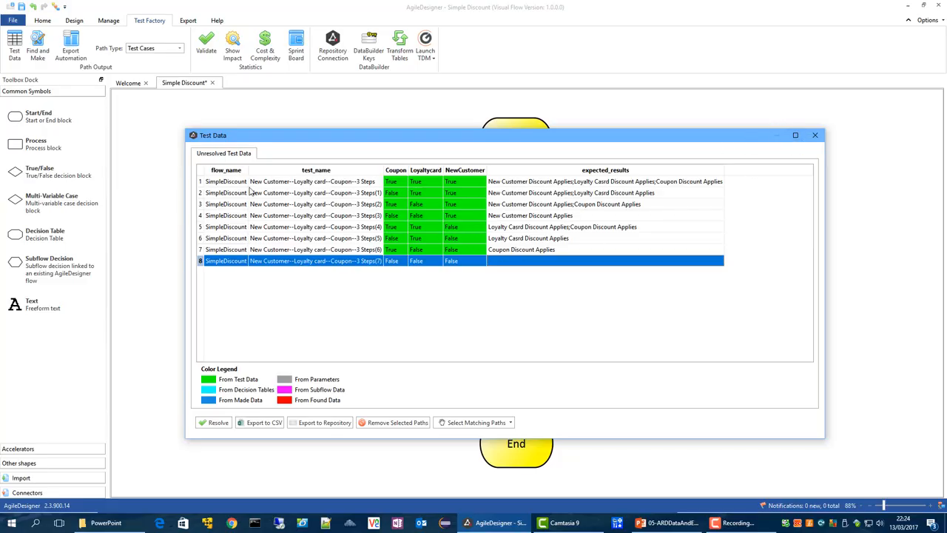
{"action": "left_click", "coordinate": [219, 183]}
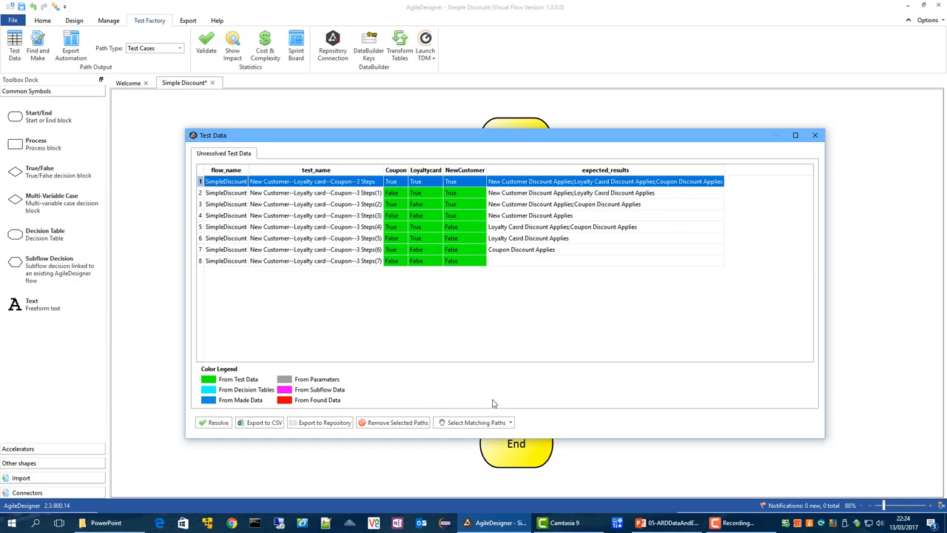
Step: Export the test data to the Desktop as Simple Discount_unresolved.csv and close the test data window
{"action": "left_click", "coordinate": [260, 428]}
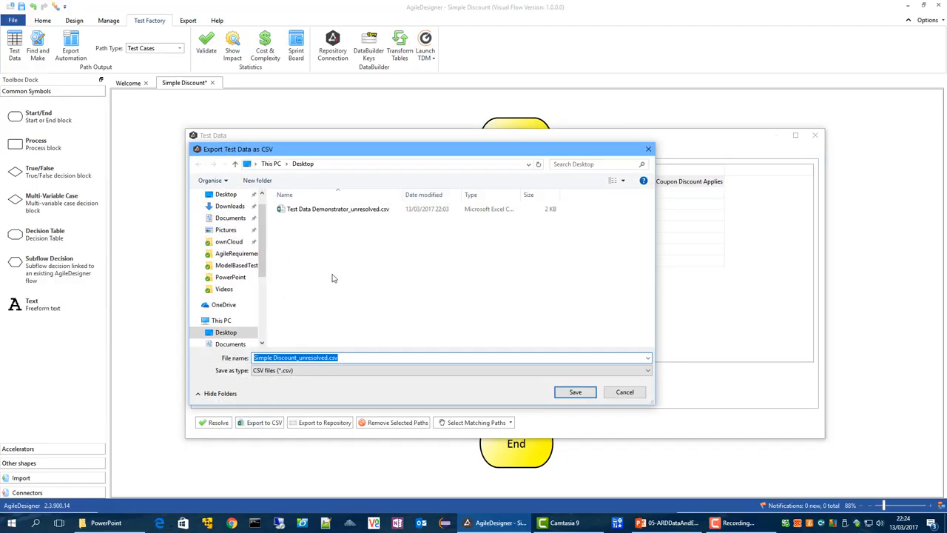
{"action": "left_click", "coordinate": [573, 393]}
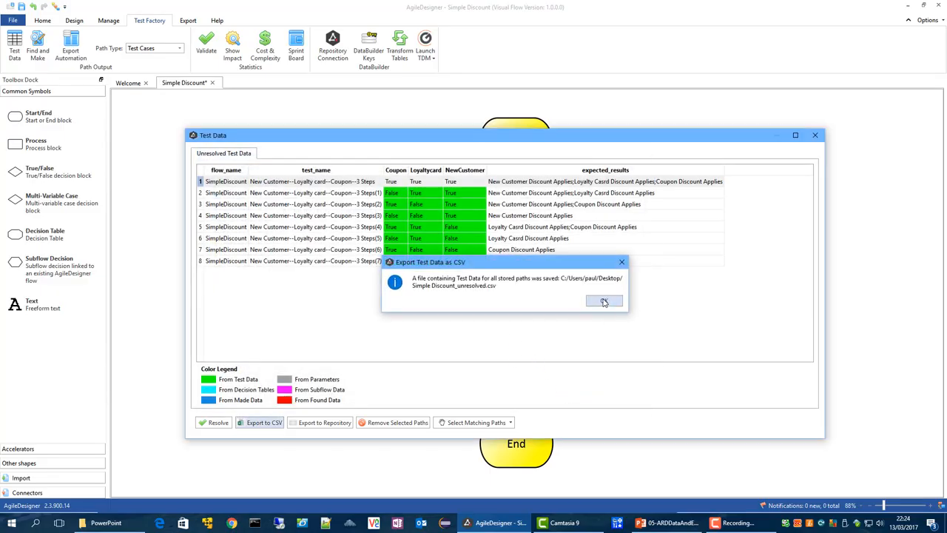
{"action": "left_click", "coordinate": [604, 301]}
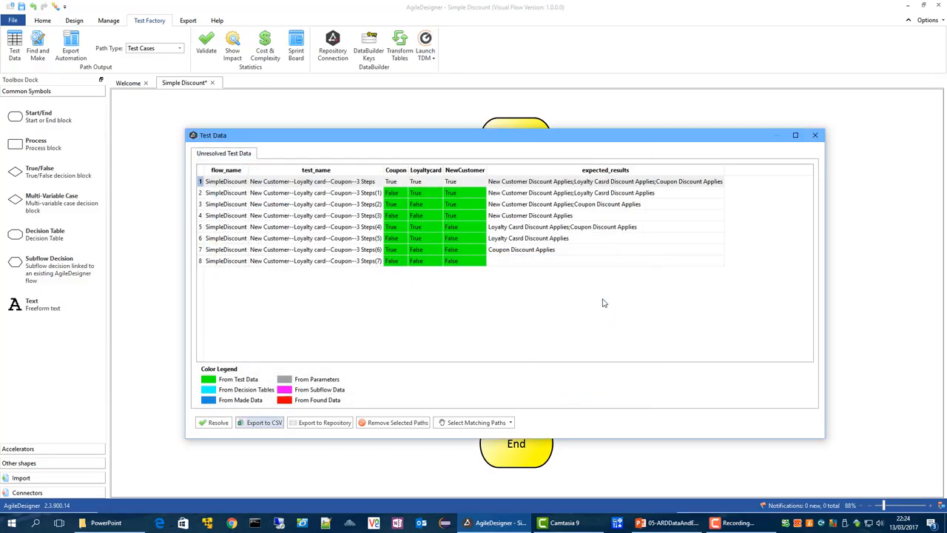
{"action": "left_click", "coordinate": [814, 135]}
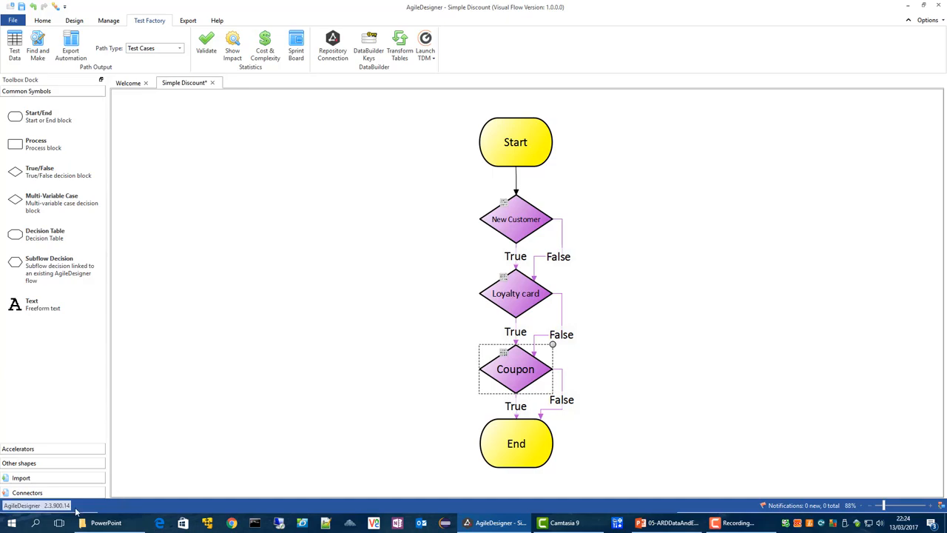
Step: Switch to File Explorer and open Simple Discount_unresolved.csv from the Desktop in Excel
{"action": "left_click", "coordinate": [117, 524]}
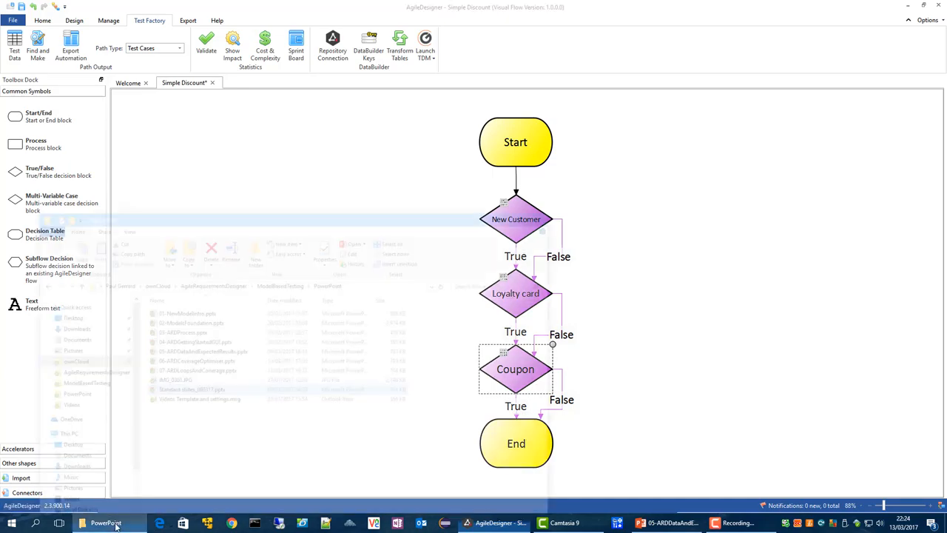
{"action": "left_click", "coordinate": [67, 257]}
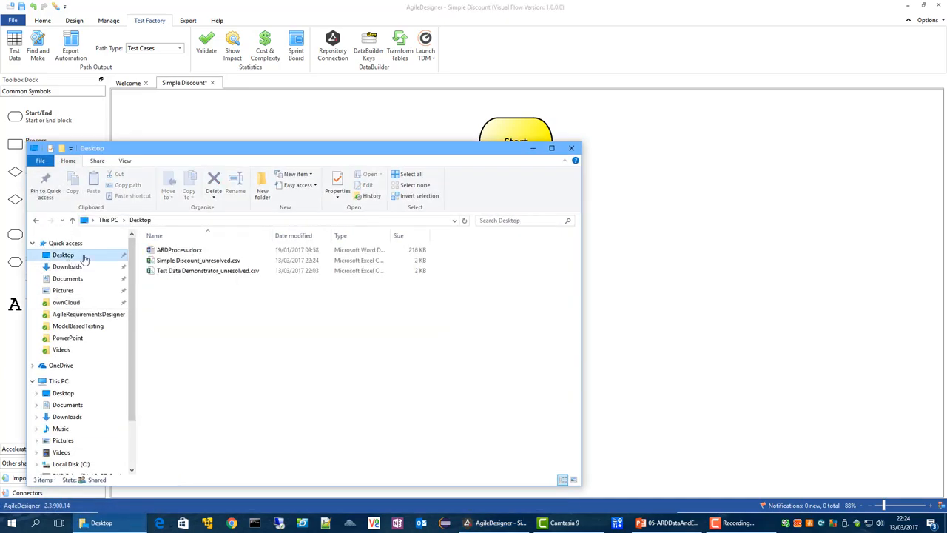
{"action": "left_click", "coordinate": [168, 264]}
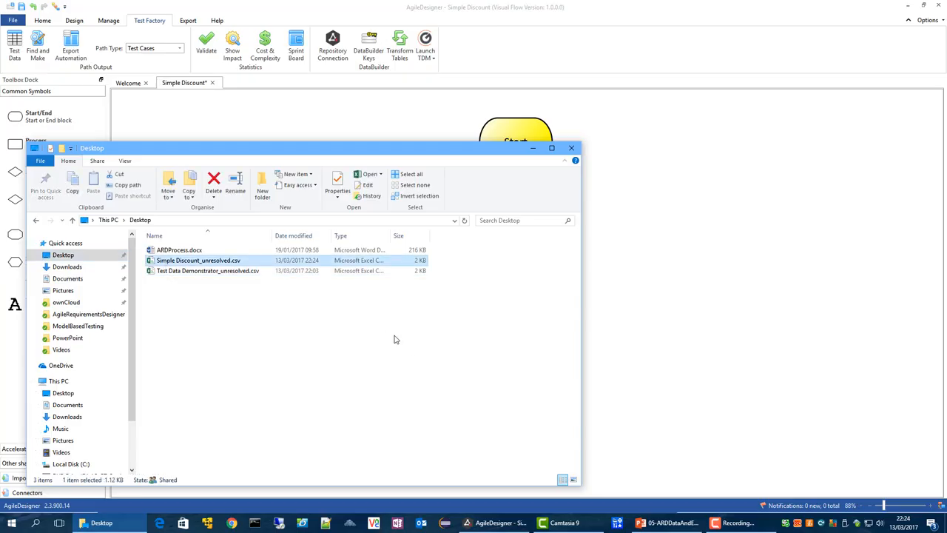
{"action": "key", "text": "Return"}
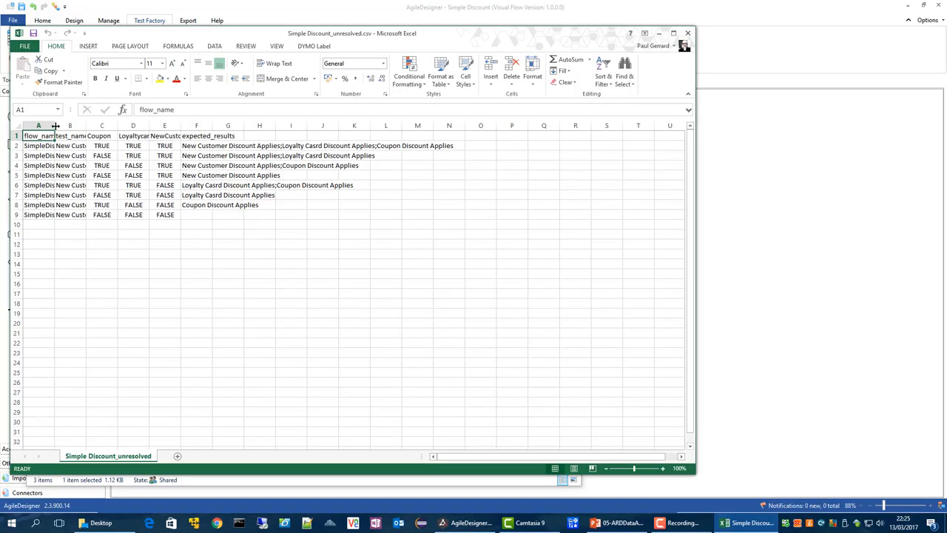
Step: Widen the flow_name, test_name, Coupon and NewCustomer columns to examine the exported data, and close the file without saving along with the Desktop folder
{"action": "left_click_drag", "start_coordinate": [55, 126], "coordinate": [320, 126]}
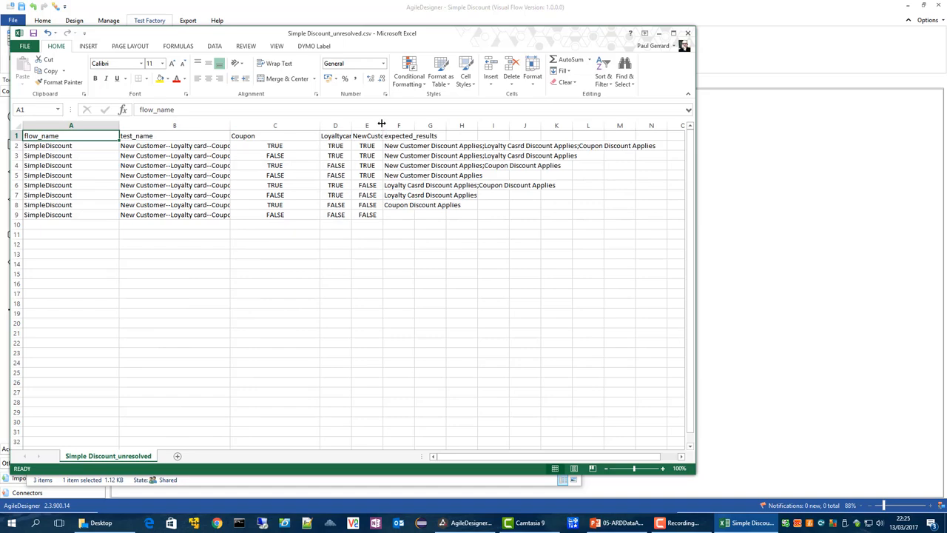
{"action": "left_click_drag", "start_coordinate": [381, 125], "coordinate": [450, 126]}
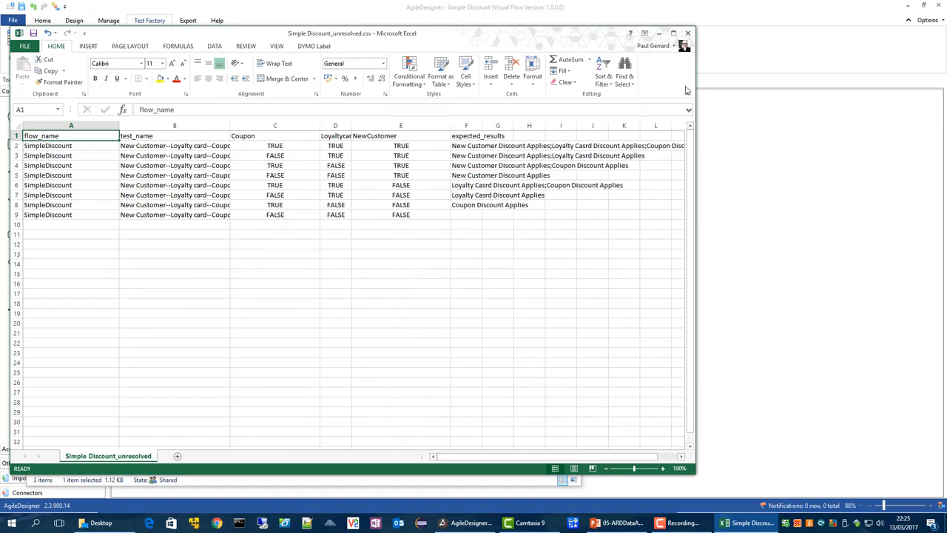
{"action": "left_click", "coordinate": [687, 34]}
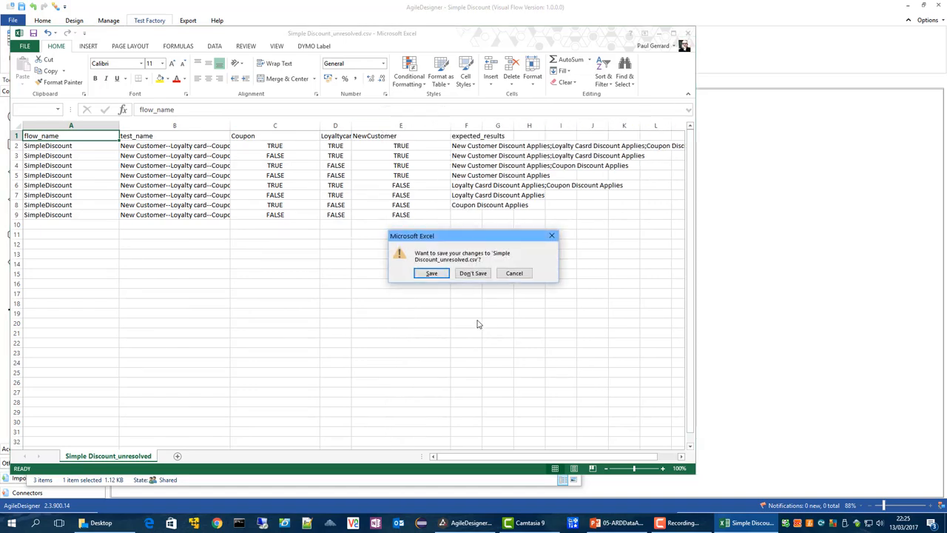
{"action": "left_click", "coordinate": [470, 274]}
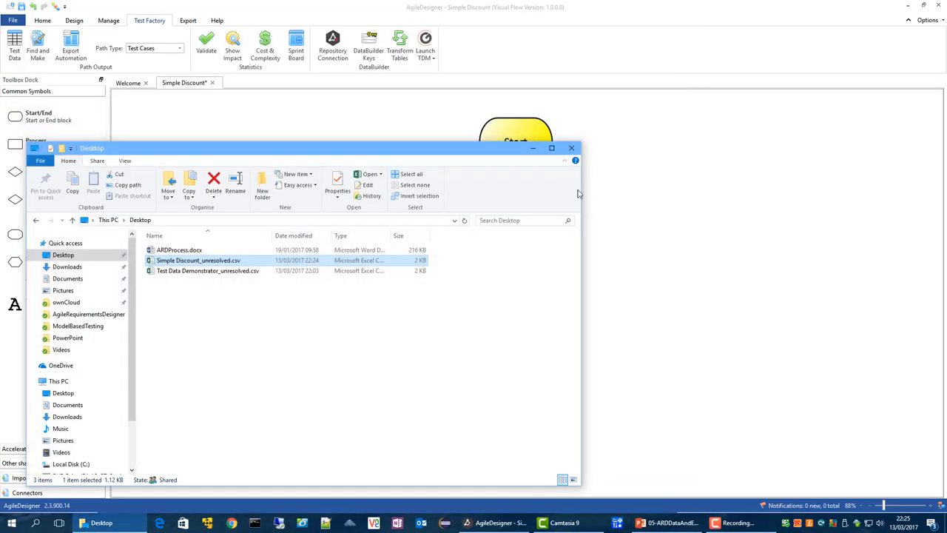
{"action": "left_click", "coordinate": [571, 148]}
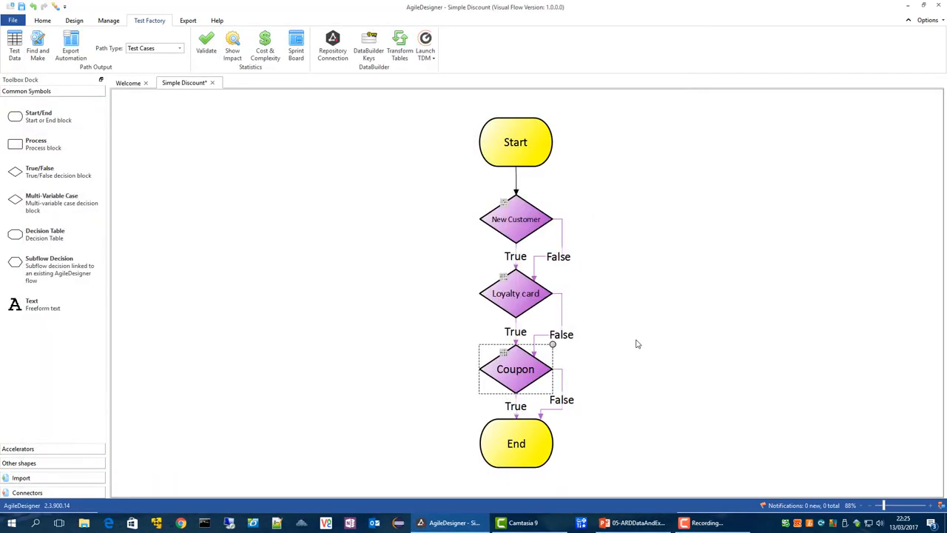